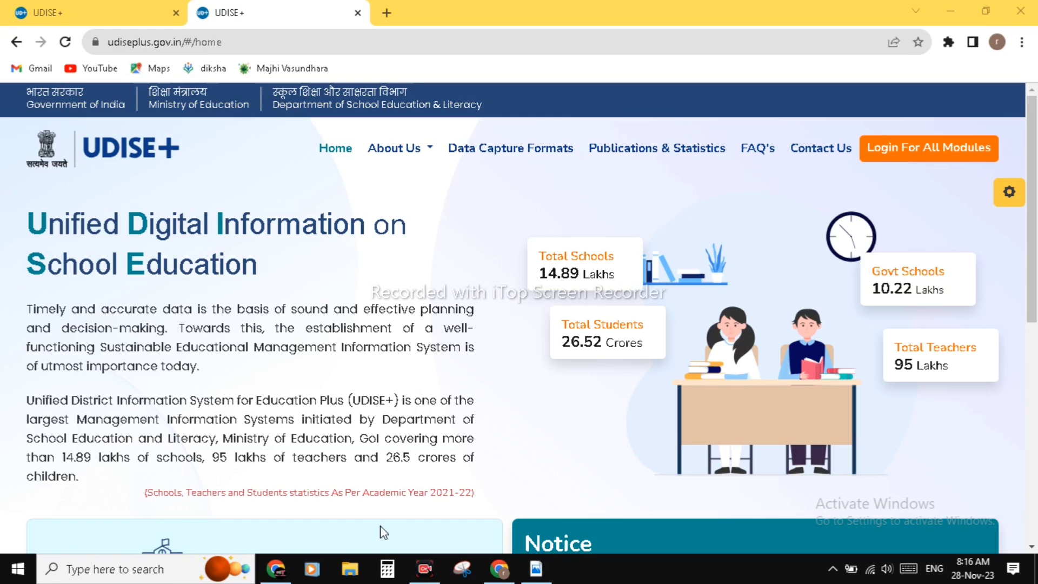
# Step: Switch to letter 3107.pdf in Adobe Reader and read its first page from the letterhead to the closing paragraph
pyautogui.click(498, 468)
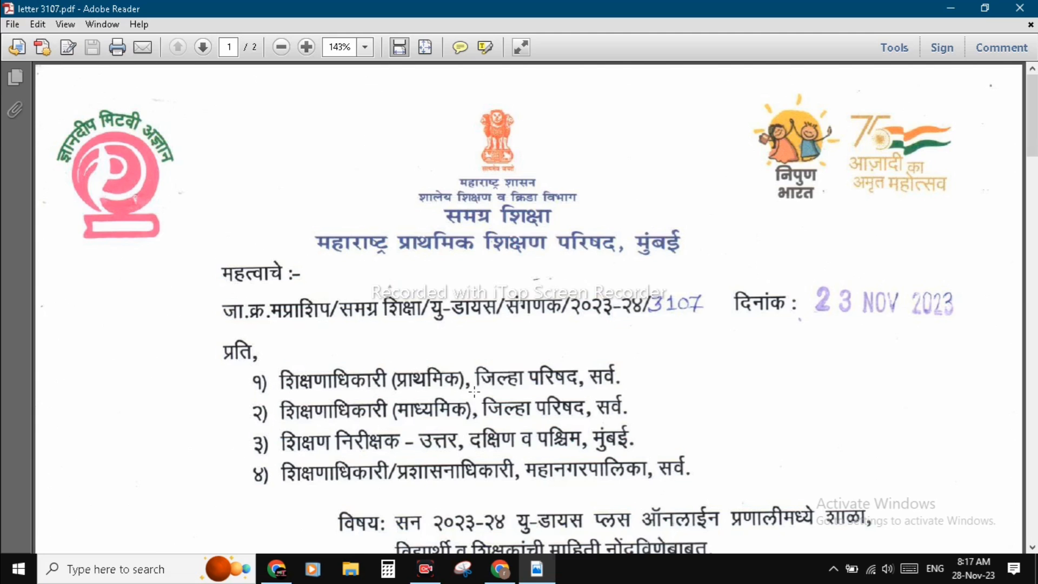
pyautogui.scroll(-10, 474, 391)
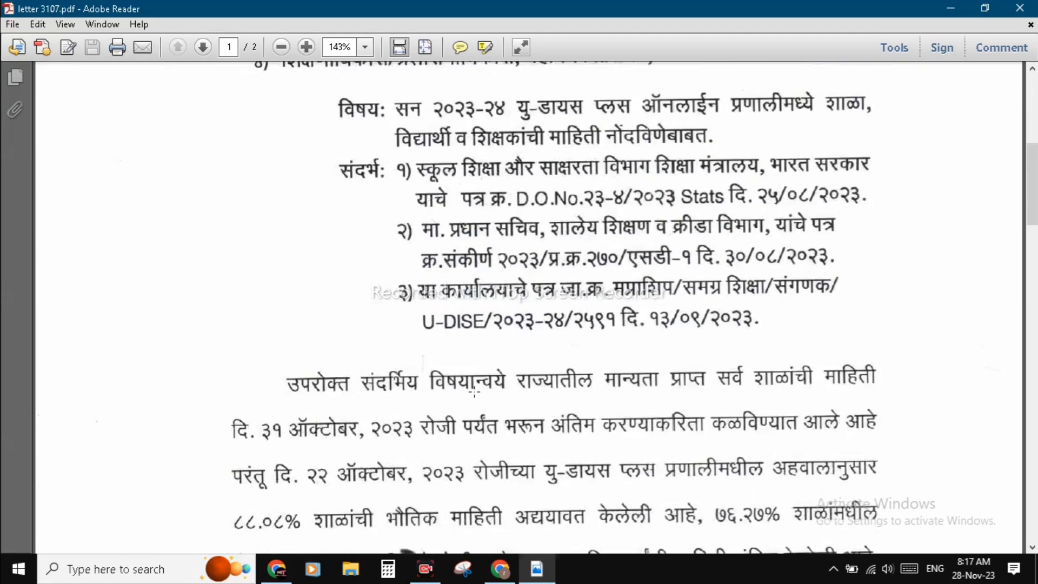
pyautogui.scroll(-2, 475, 392)
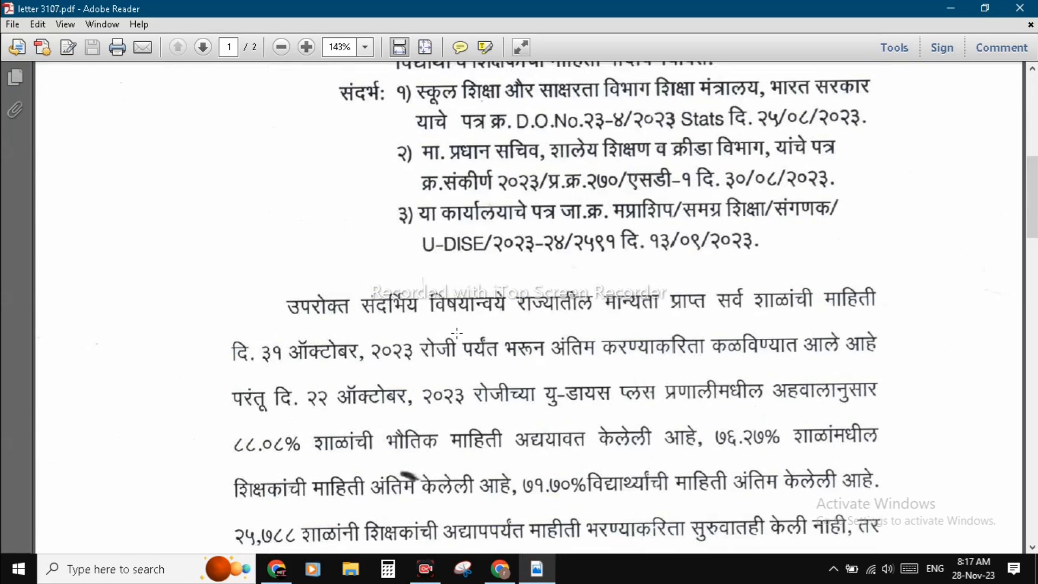
pyautogui.scroll(-2, 457, 333)
pyautogui.scroll(-1, 457, 333)
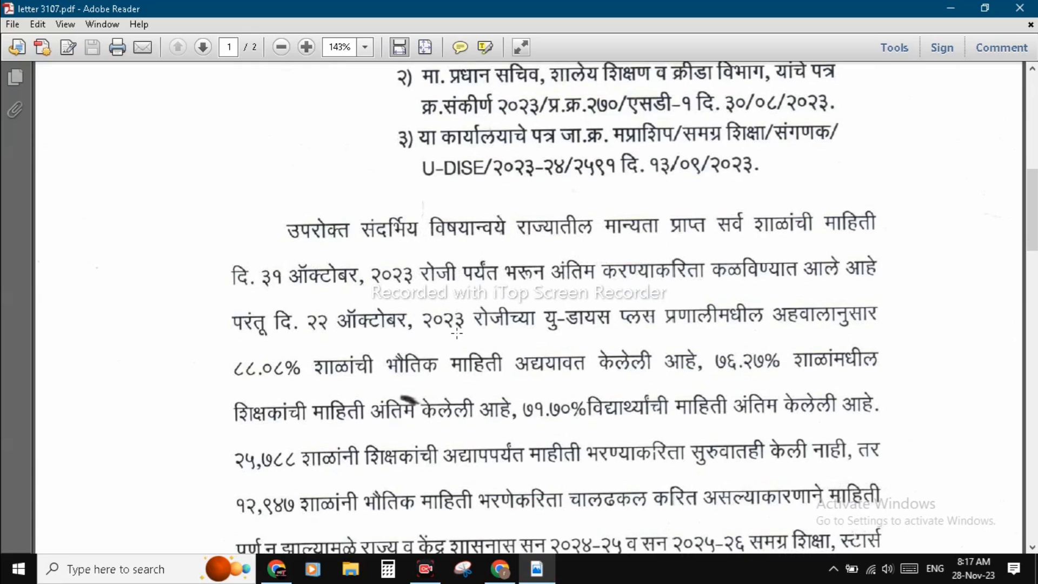
pyautogui.scroll(-4, 457, 333)
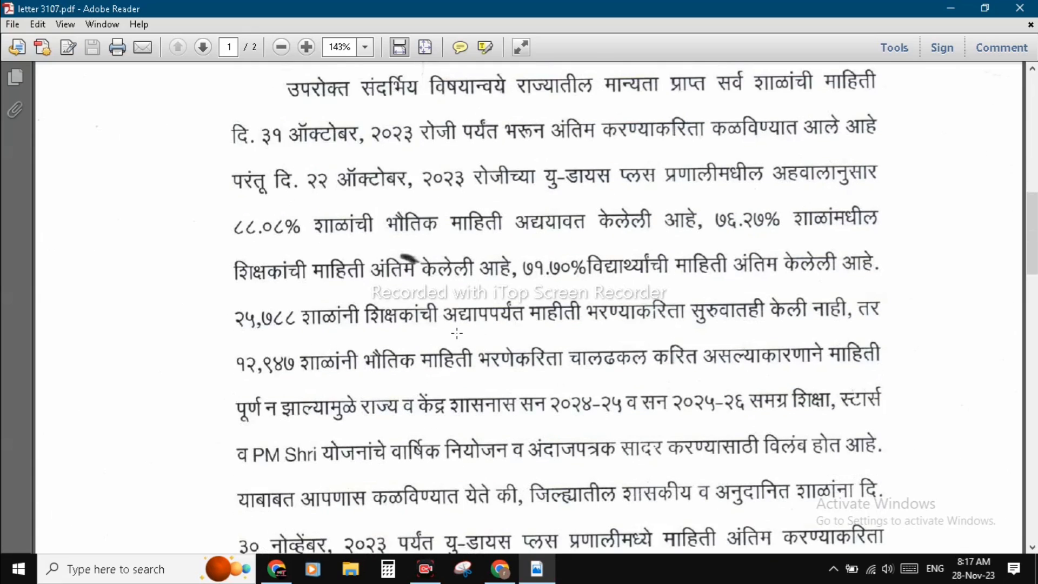
pyautogui.scroll(-4, 457, 333)
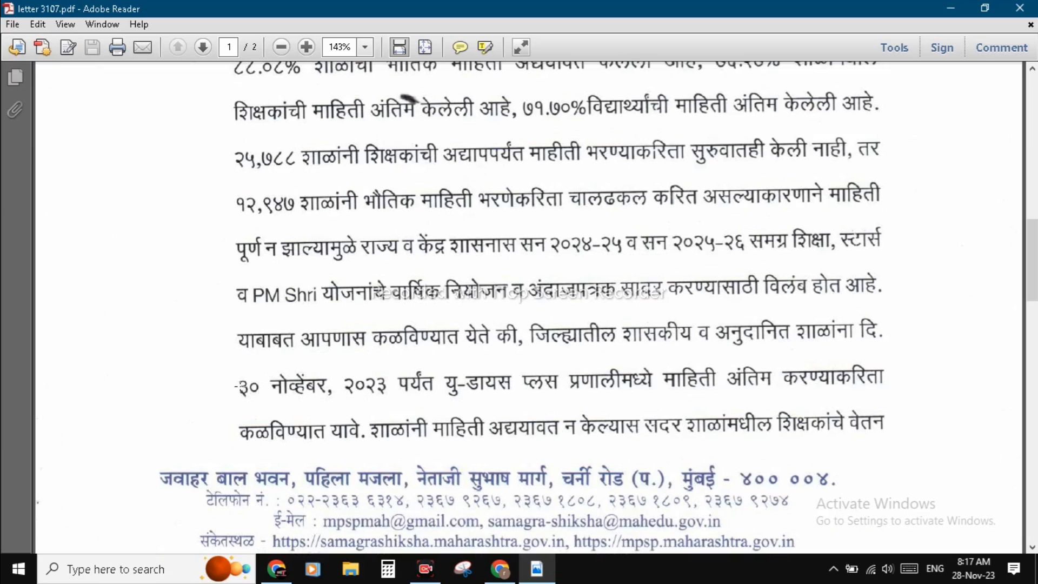
# Step: Select the deadline date ३० नोव्हेंबर, २०२३ in the closing paragraph, clear the selection and read to the end of page one
pyautogui.moveTo(237, 386); pyautogui.dragTo(403, 387)
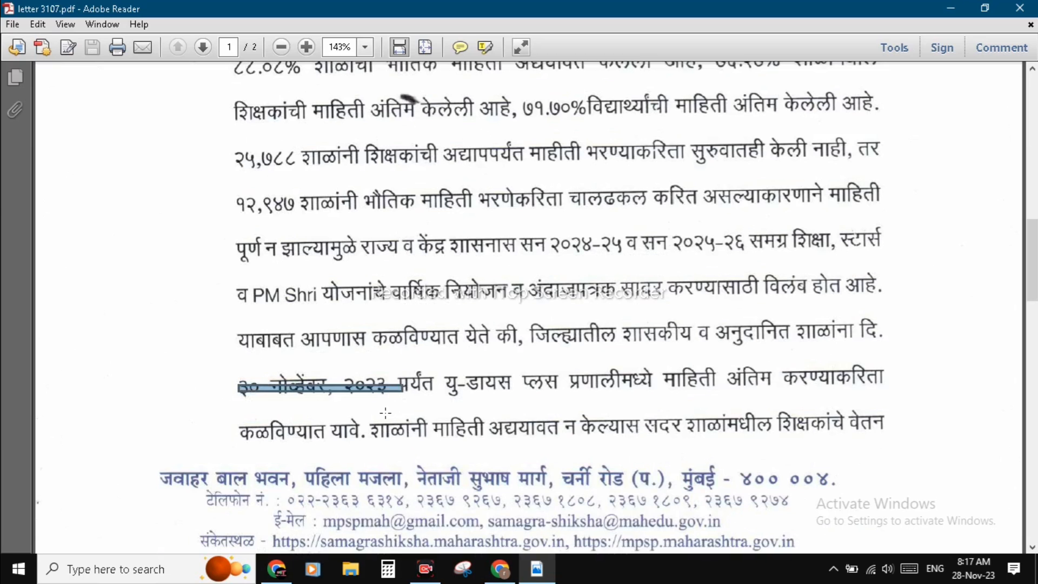
pyautogui.hotkey('ctrl', 'a')
pyautogui.click(385, 412)
pyautogui.scroll(-3, 385, 413)
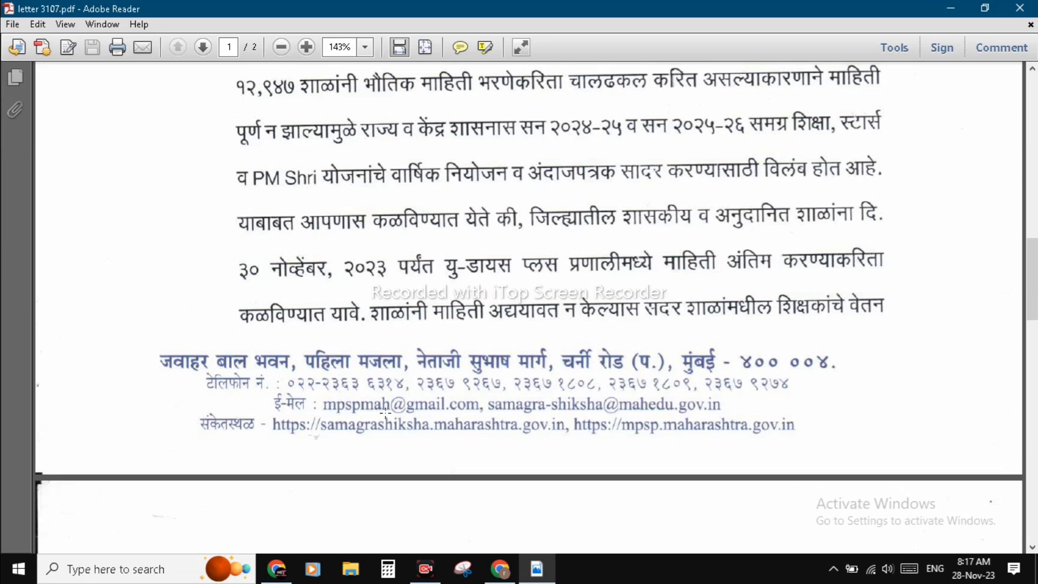
pyautogui.scroll(-1, 386, 412)
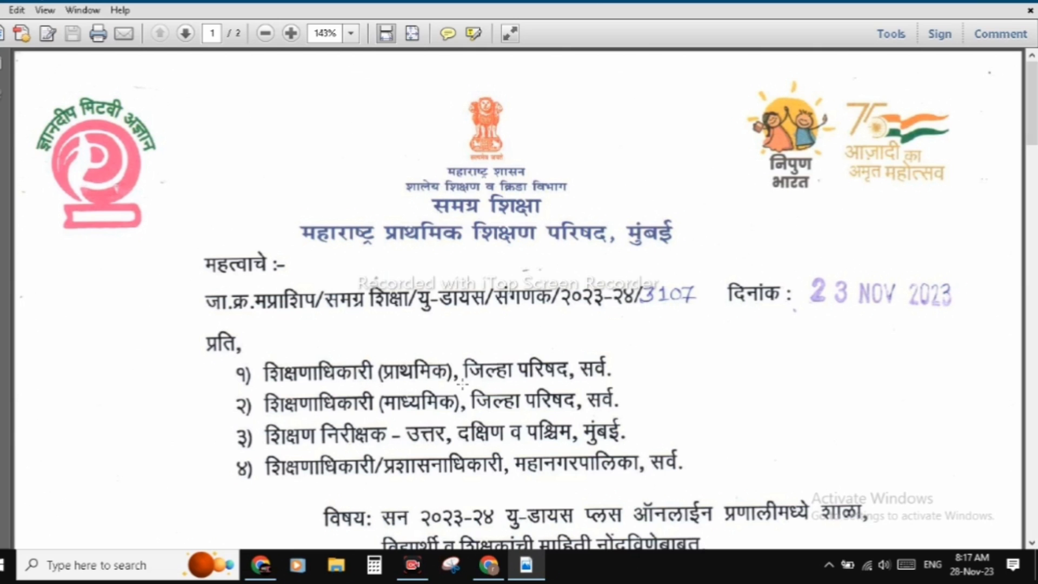
# Step: Read the letter's second page down to the signature and go back over the paragraph on updating school, student and teacher information
pyautogui.scroll(-15, 462, 384)
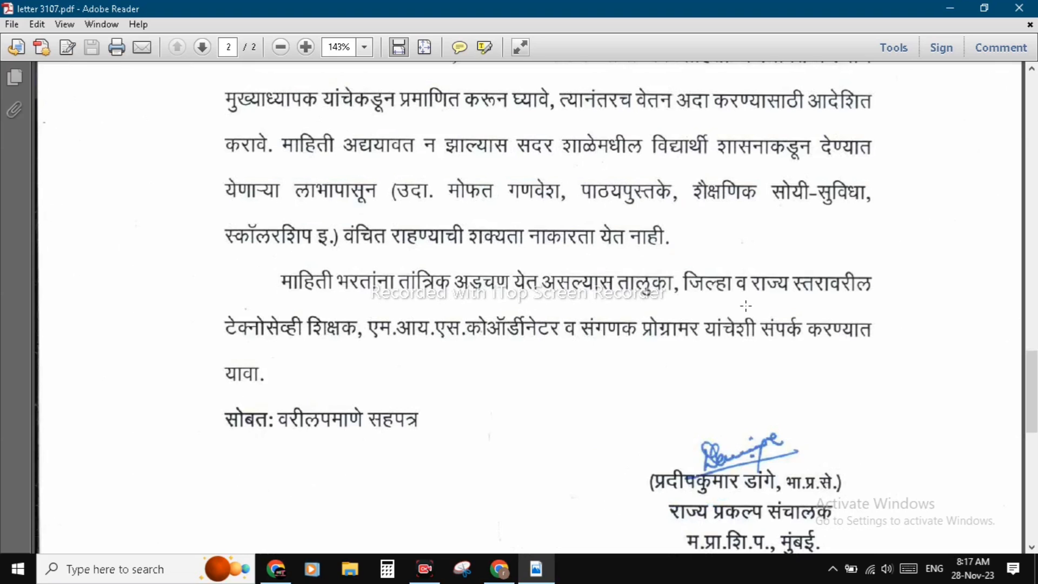
pyautogui.scroll(-1, 745, 306)
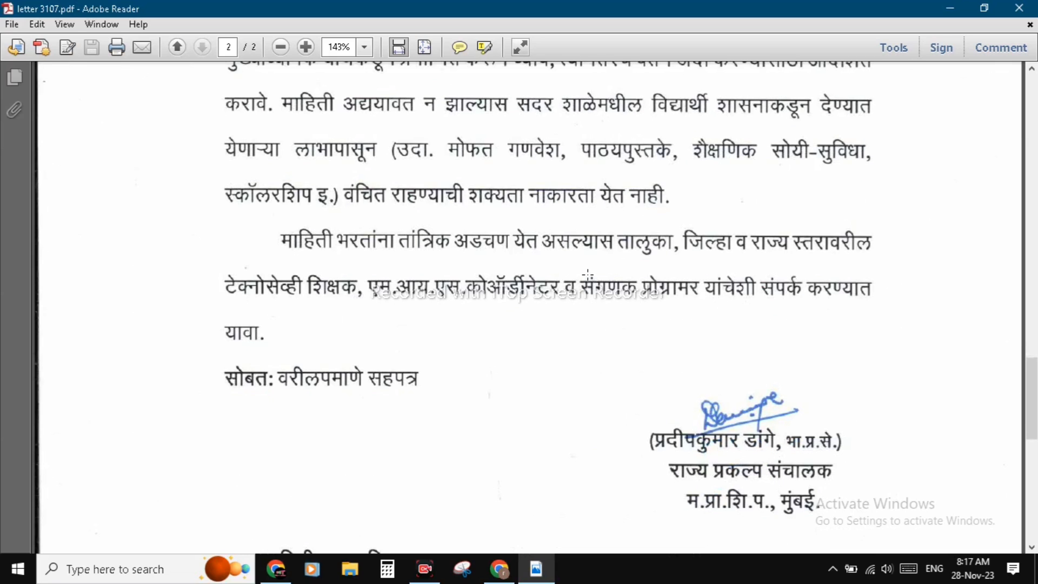
pyautogui.scroll(2, 587, 275)
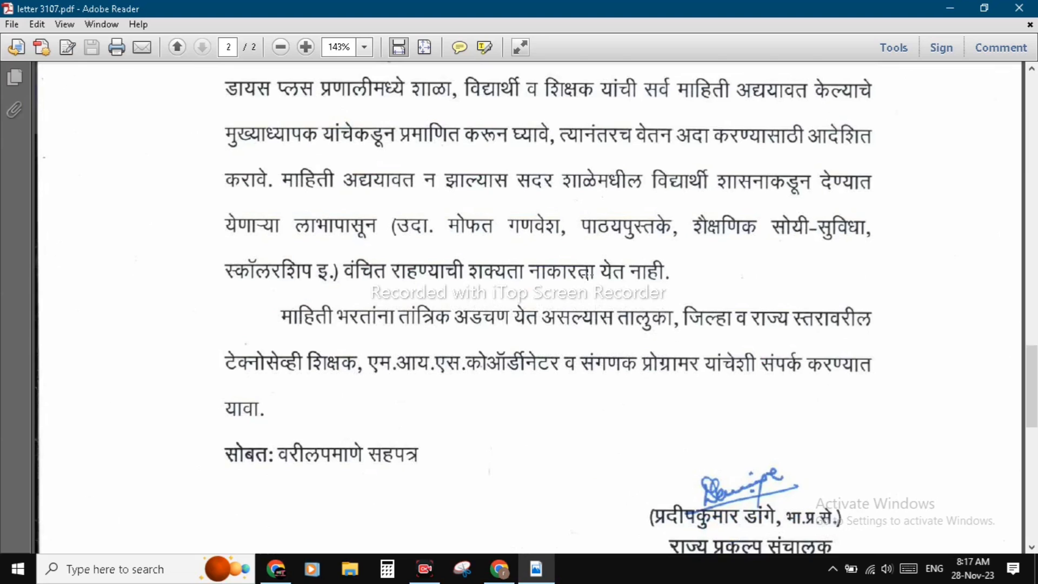
pyautogui.scroll(2, 588, 275)
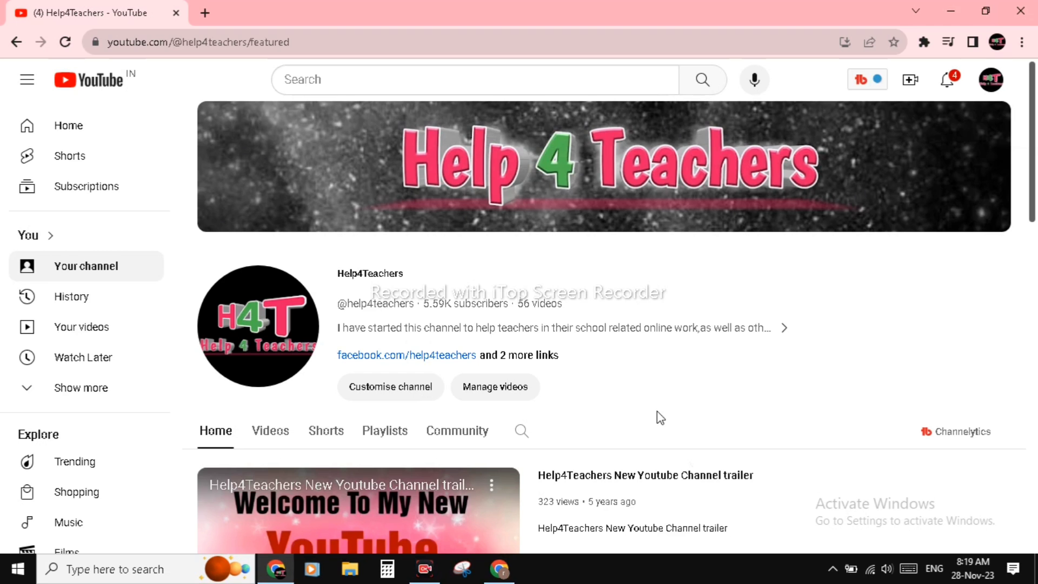
# Step: Open the video list of the Help4Teachers YouTube channel and look through its UDISE+ tutorials
pyautogui.scroll(-2, 659, 417)
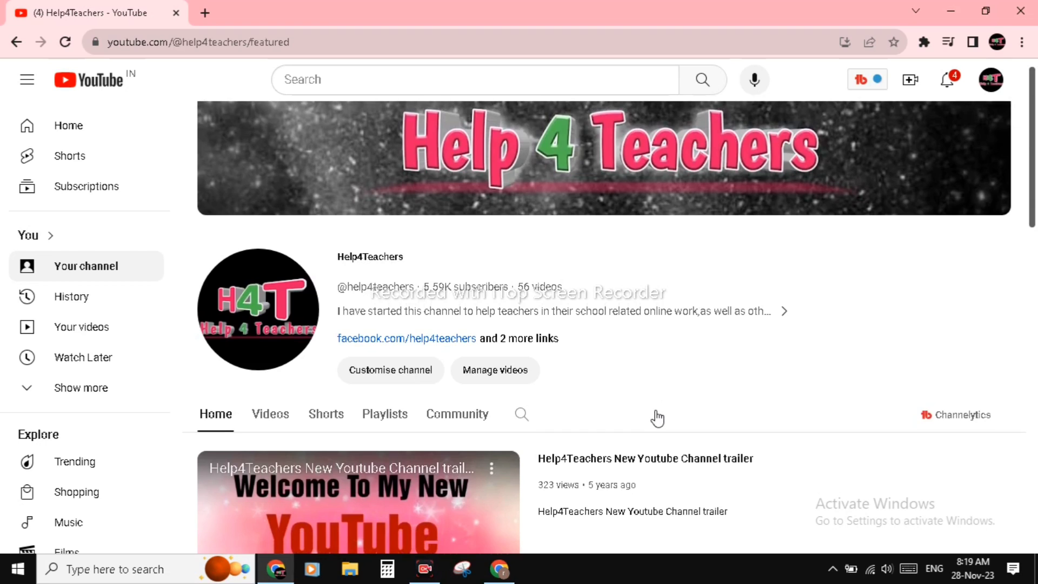
pyautogui.scroll(-3, 658, 417)
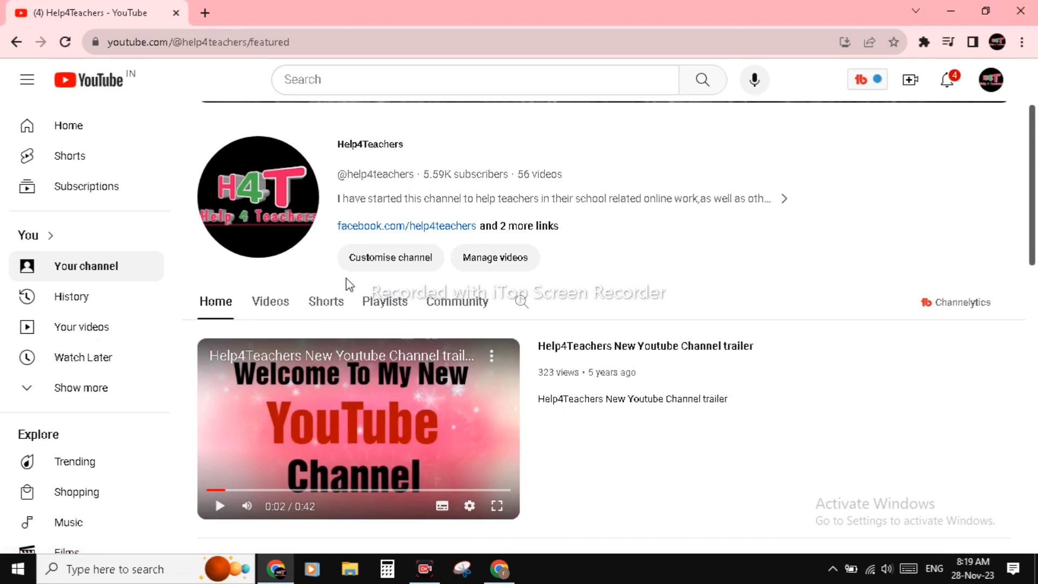
pyautogui.click(279, 309)
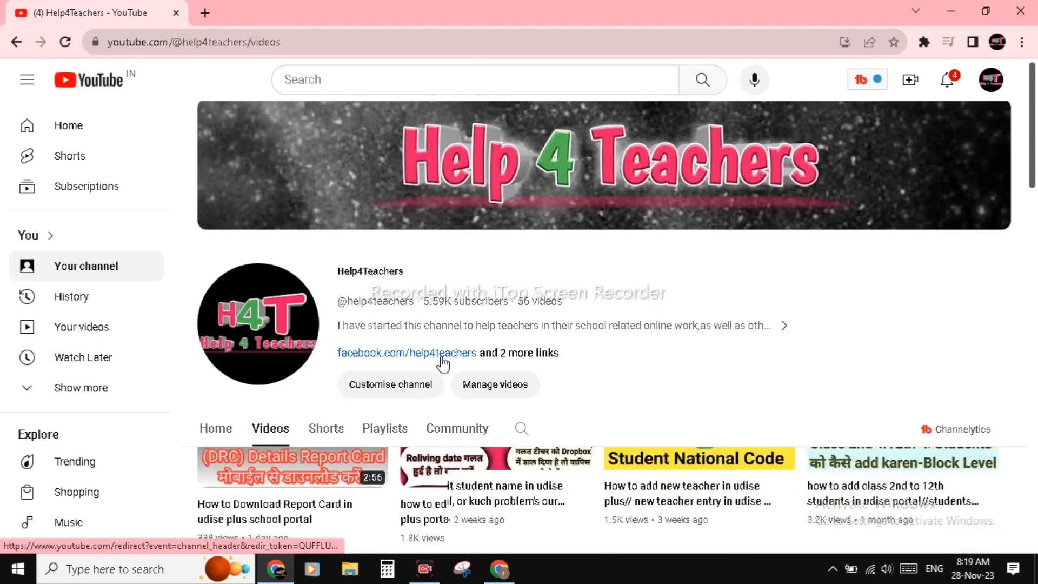
pyautogui.scroll(-3, 440, 359)
pyautogui.scroll(-4, 551, 307)
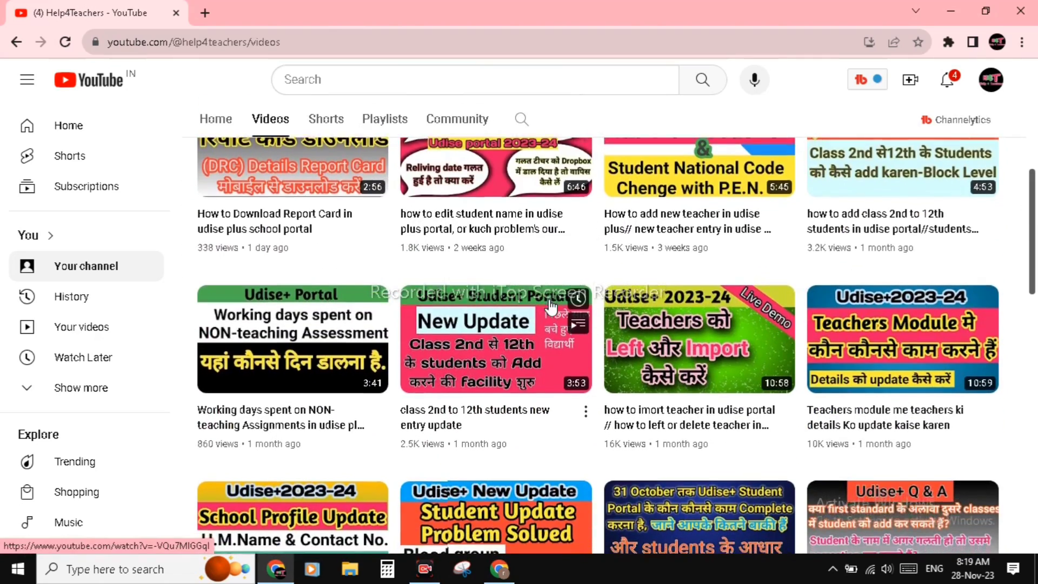
pyautogui.scroll(-2, 554, 314)
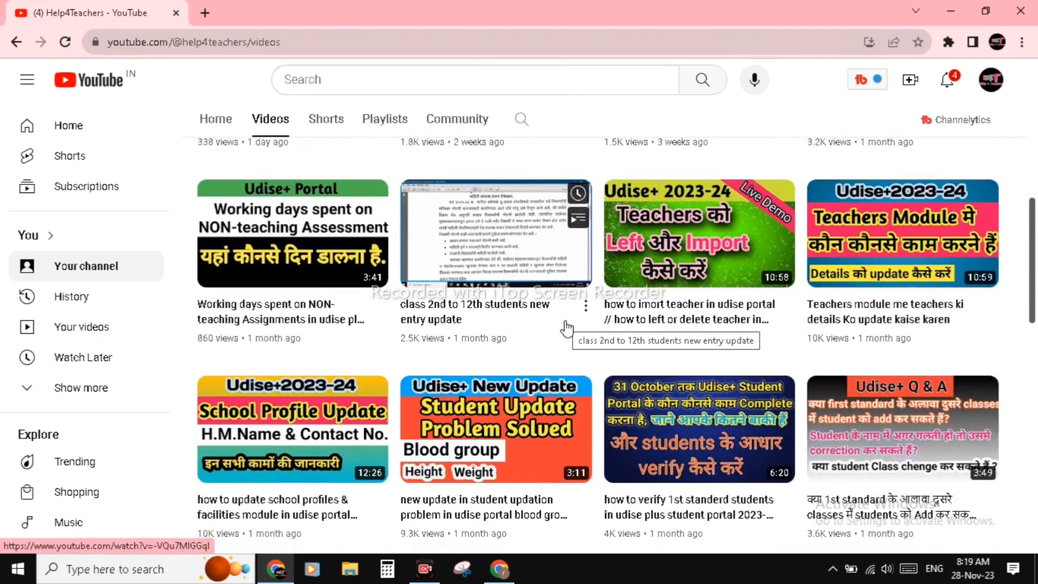
pyautogui.scroll(-5, 567, 328)
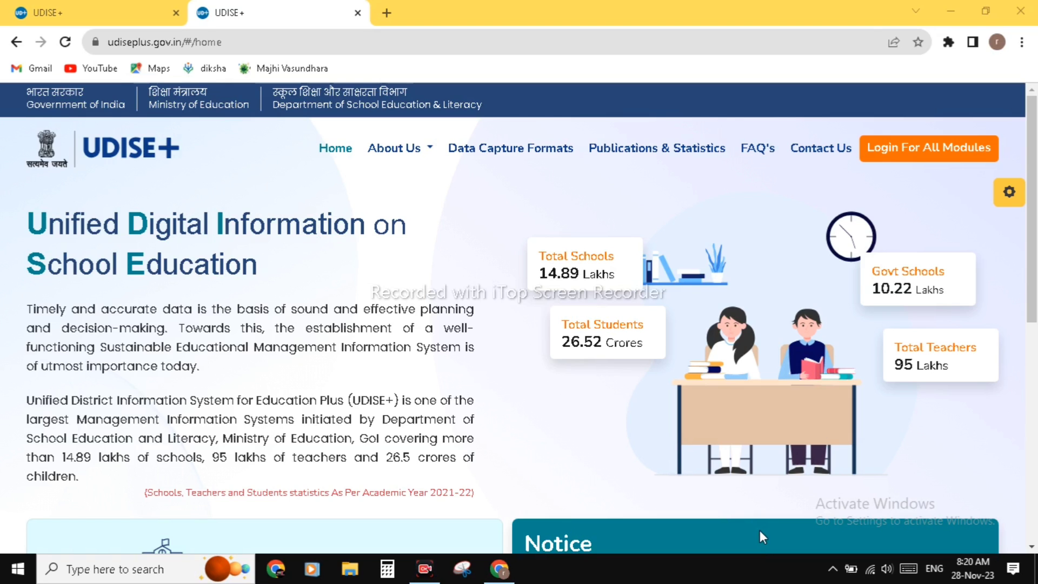
# Step: Switch to the UDISE+ school profile dashboard and examine the completion status of every form in Sections 1 and 2
pyautogui.hotkey('ctrl', 'Tab')
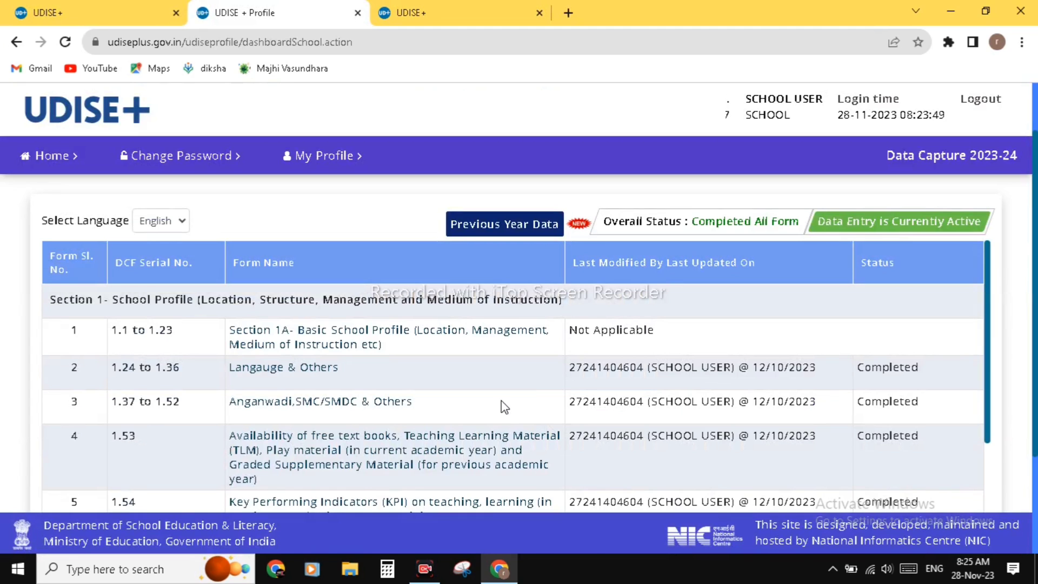
pyautogui.scroll(-1, 453, 406)
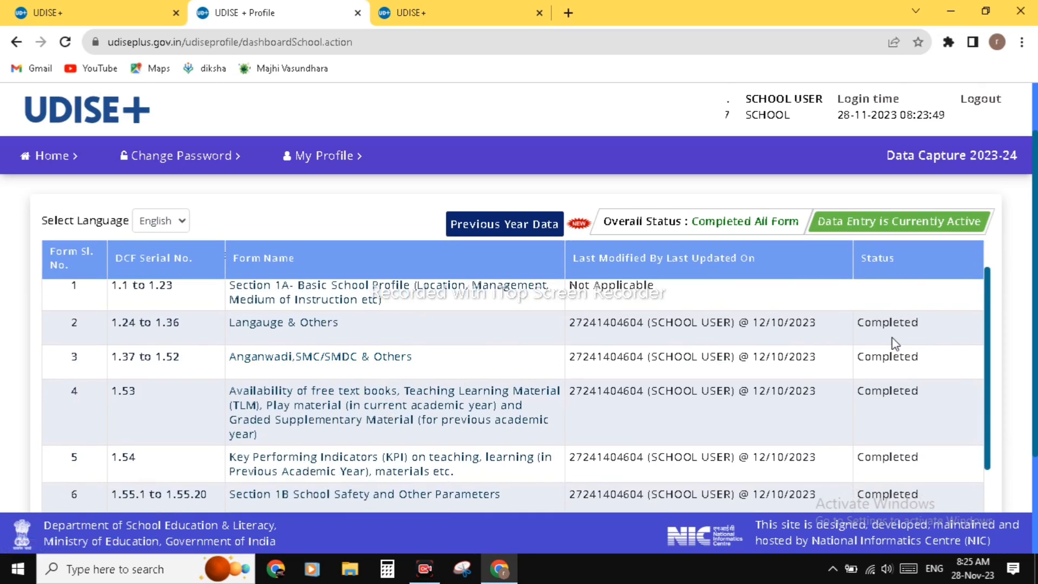
pyautogui.scroll(-2, 850, 381)
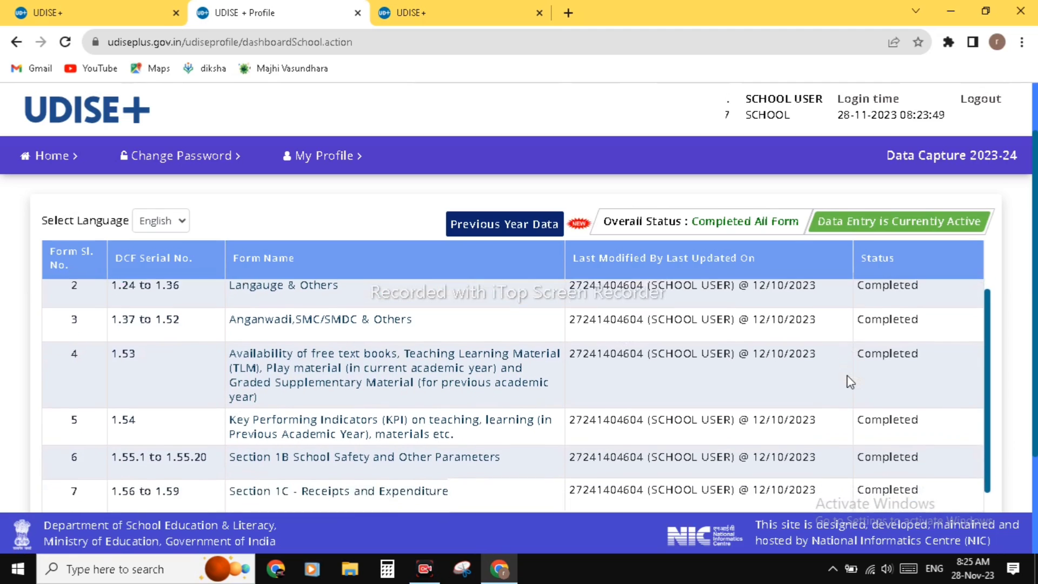
pyautogui.scroll(-2, 896, 387)
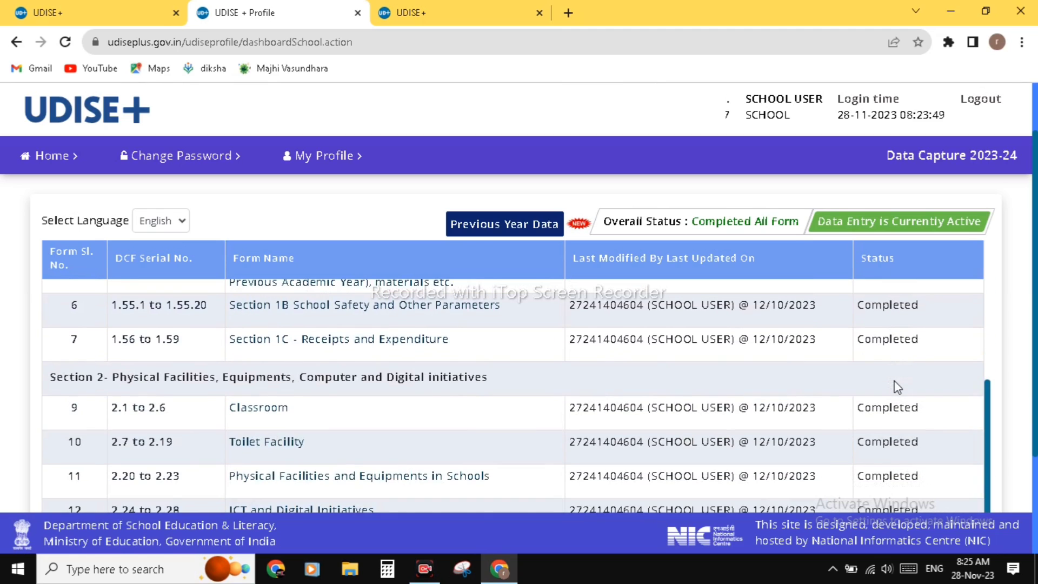
pyautogui.scroll(-3, 734, 402)
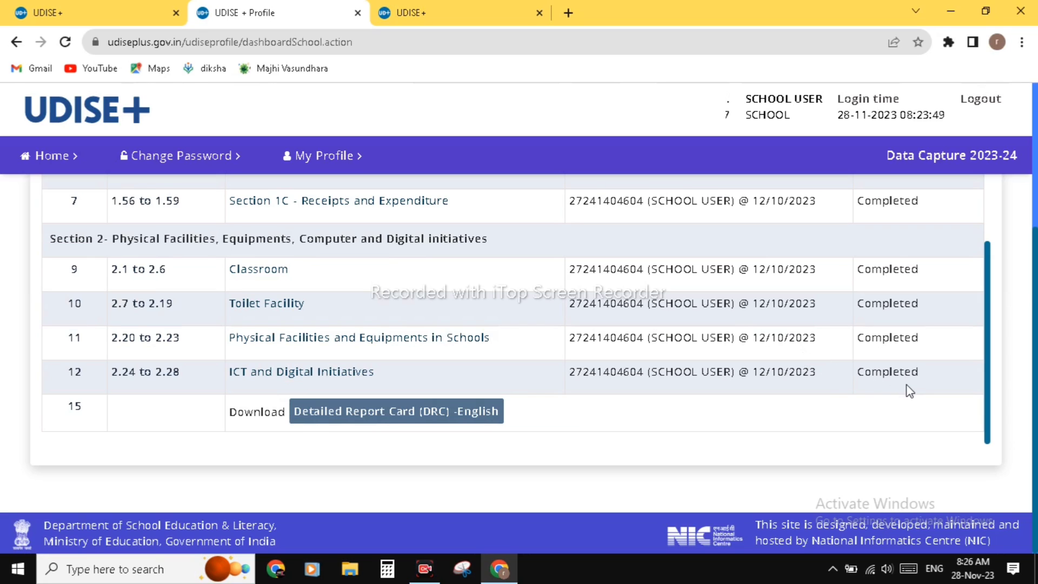
pyautogui.scroll(5, 910, 391)
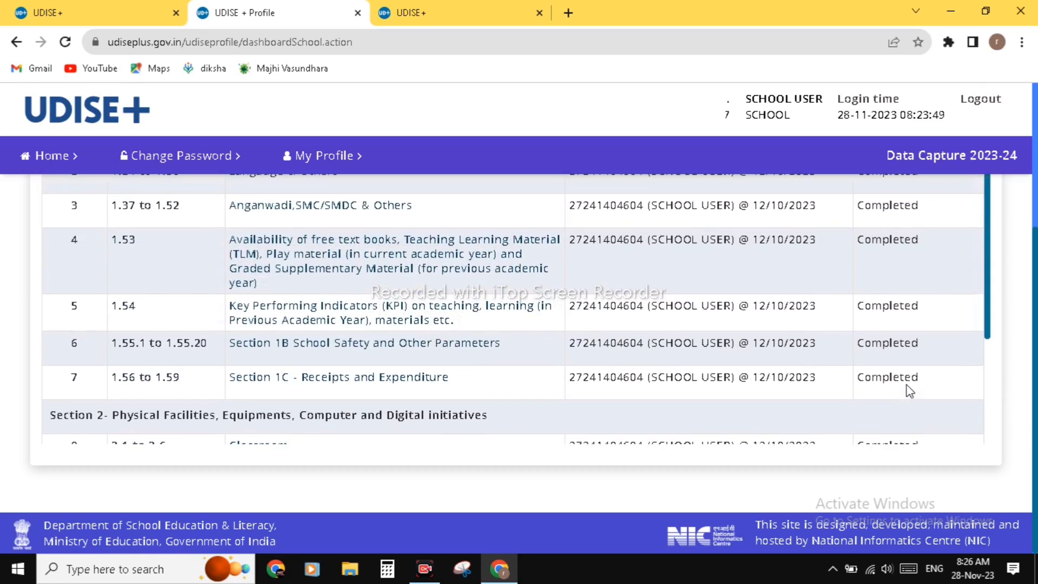
pyautogui.scroll(3, 906, 384)
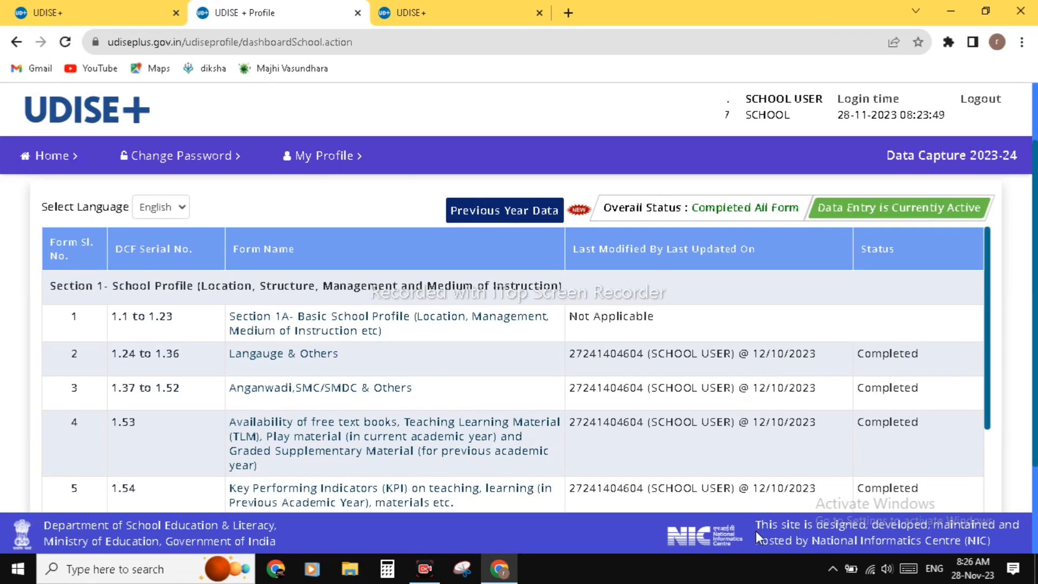
# Step: Close the school profile dashboard and open the Teacher Module login for AY 2023-24
pyautogui.hotkey('ctrl', 'w')
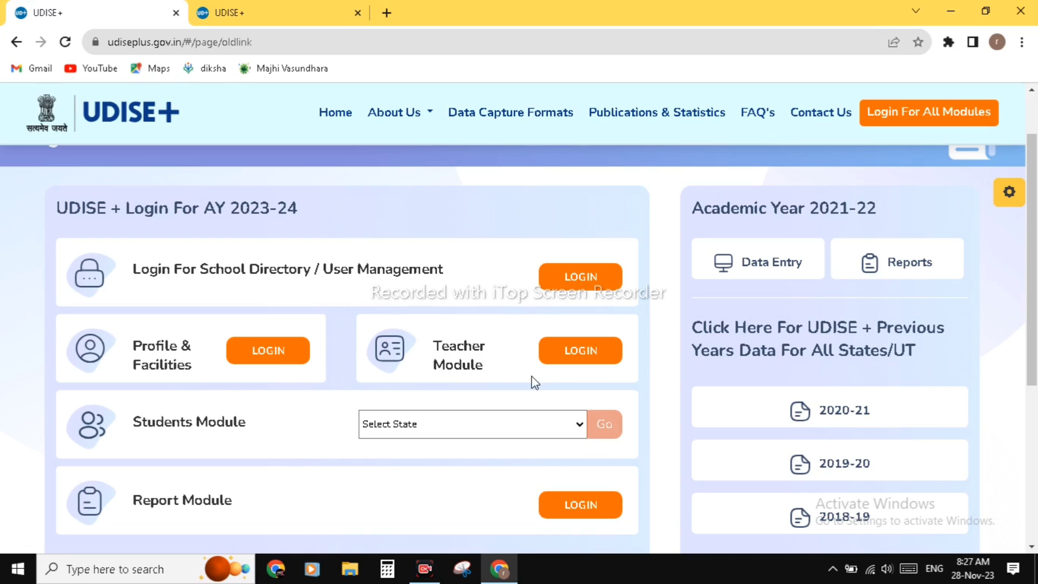
pyautogui.click(593, 357)
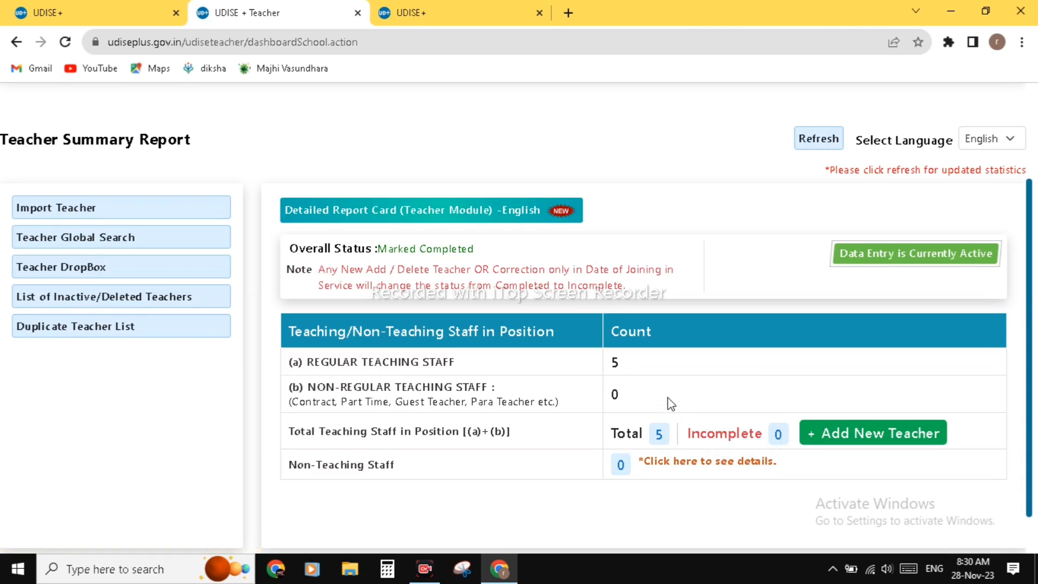
# Step: Open the total teaching staff list from the Teacher Summary Report, examine each teacher's Aadhaar verification status, and return to the school dashboard
pyautogui.scroll(1, 755, 542)
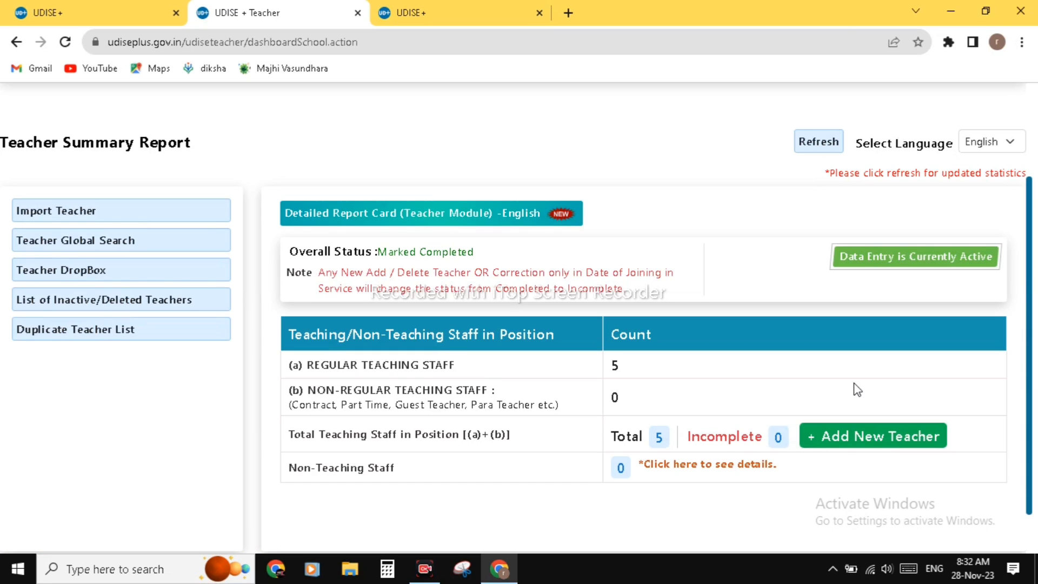
pyautogui.click(657, 439)
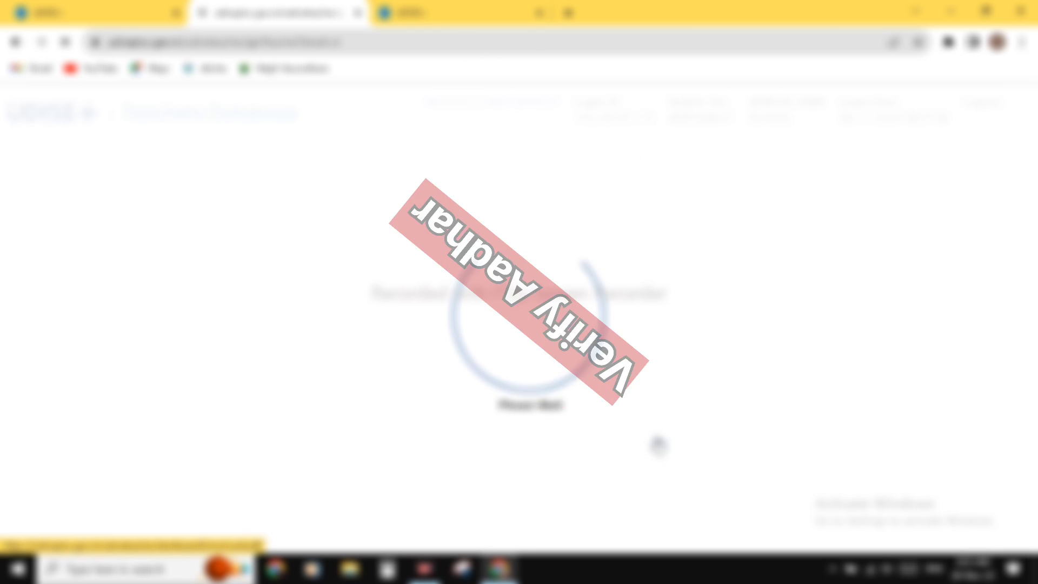
pyautogui.scroll(-4, 657, 444)
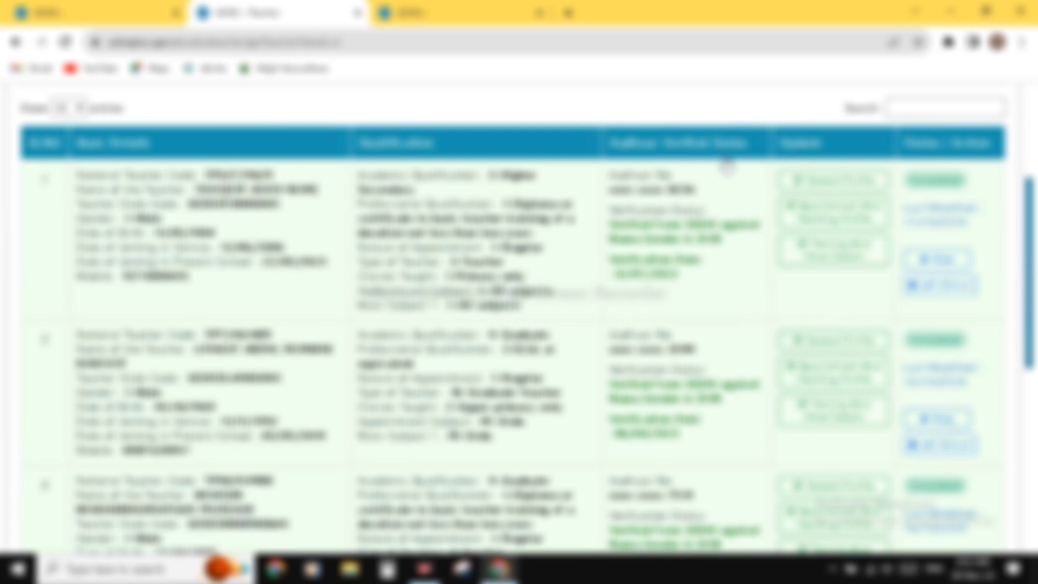
pyautogui.scroll(-4, 723, 301)
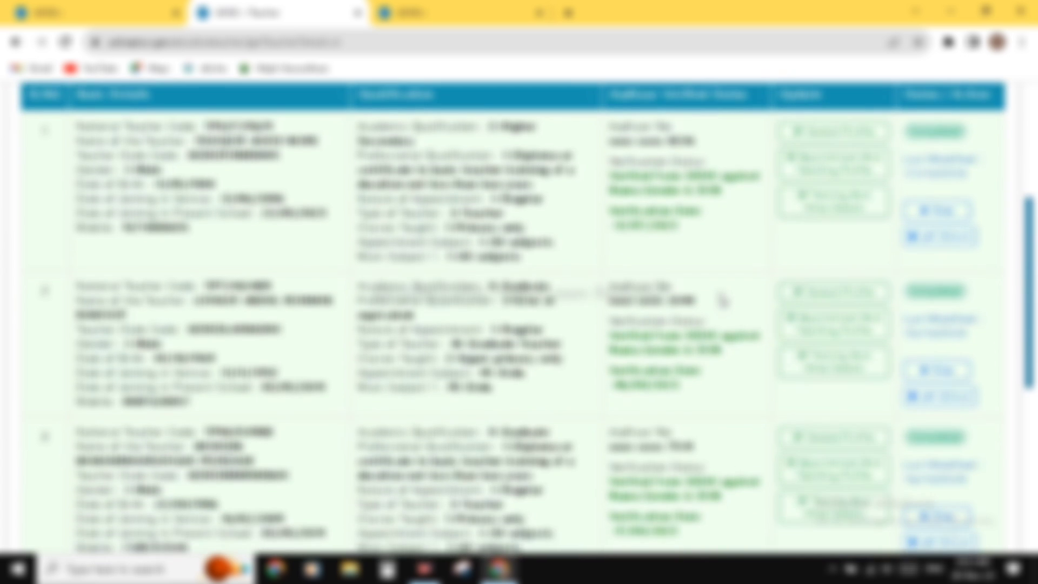
pyautogui.scroll(-3, 722, 301)
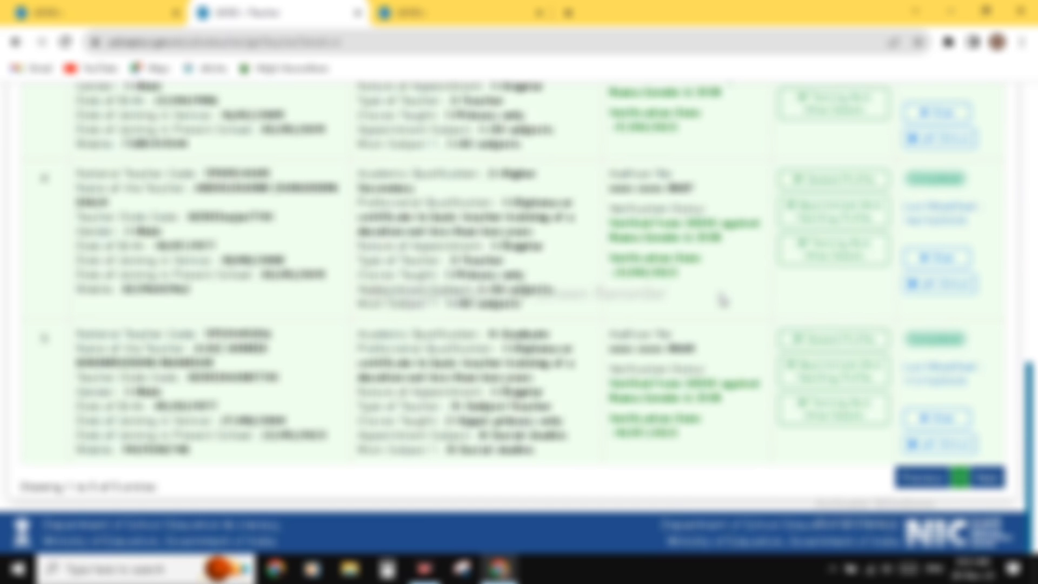
pyautogui.scroll(13, 722, 300)
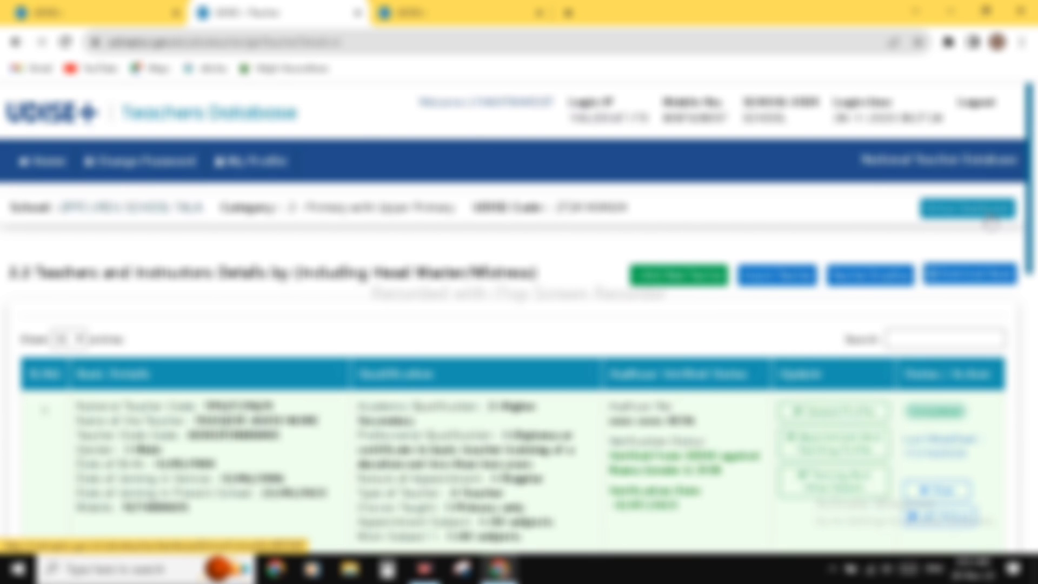
pyautogui.click(992, 217)
pyautogui.scroll(-3, 580, 393)
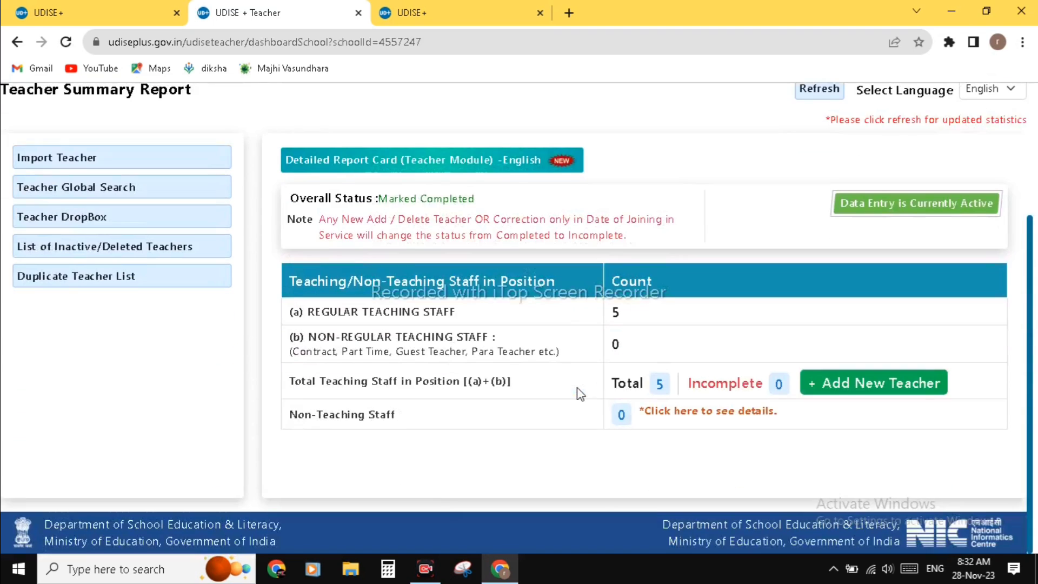
# Step: Close the Teacher Module dashboard and open Progression Activity in the Student Database Management System to review its progression and import modules
pyautogui.scroll(1, 580, 393)
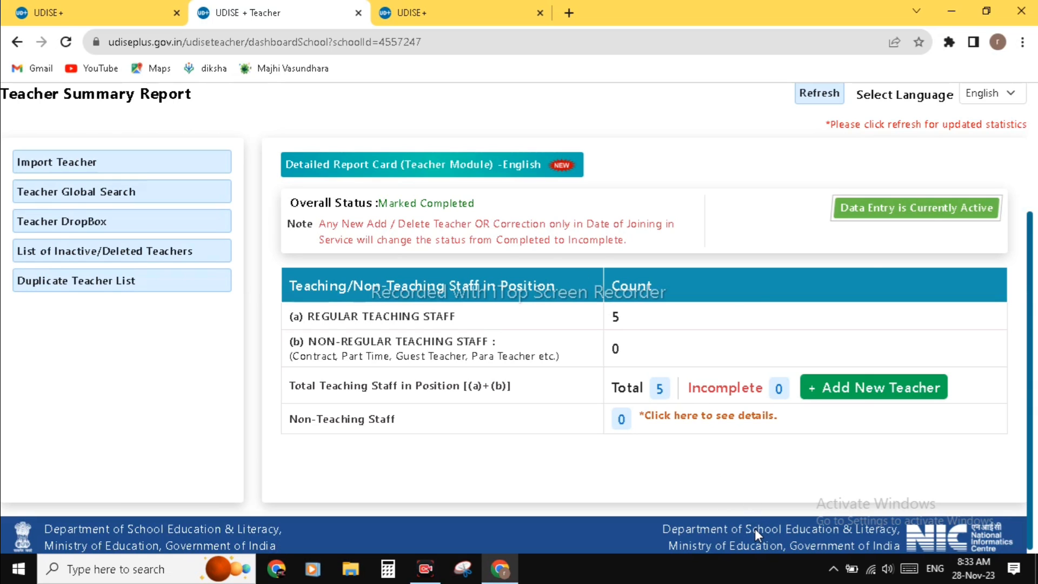
pyautogui.hotkey('ctrl', 'w')
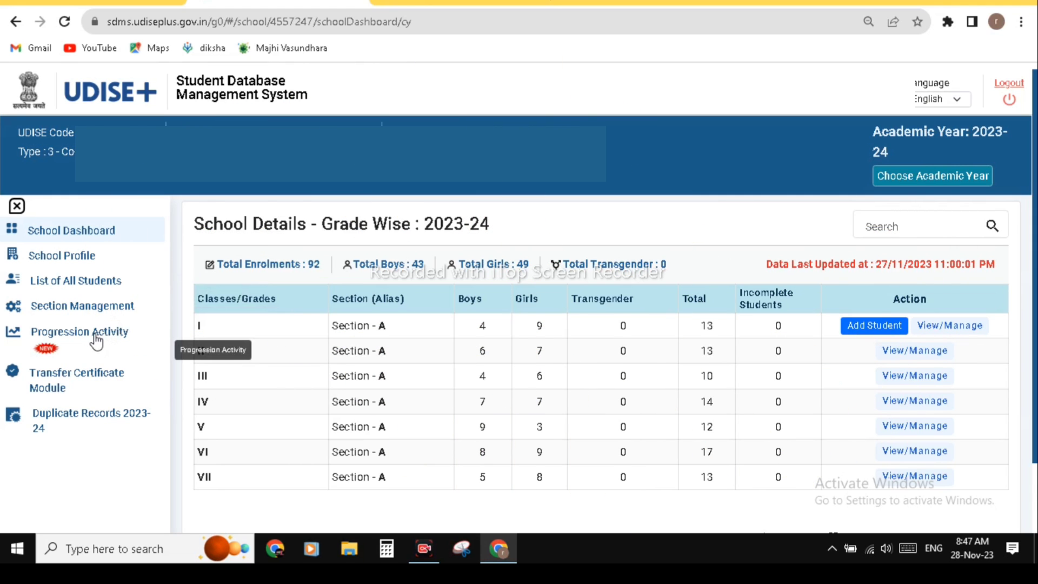
pyautogui.click(96, 339)
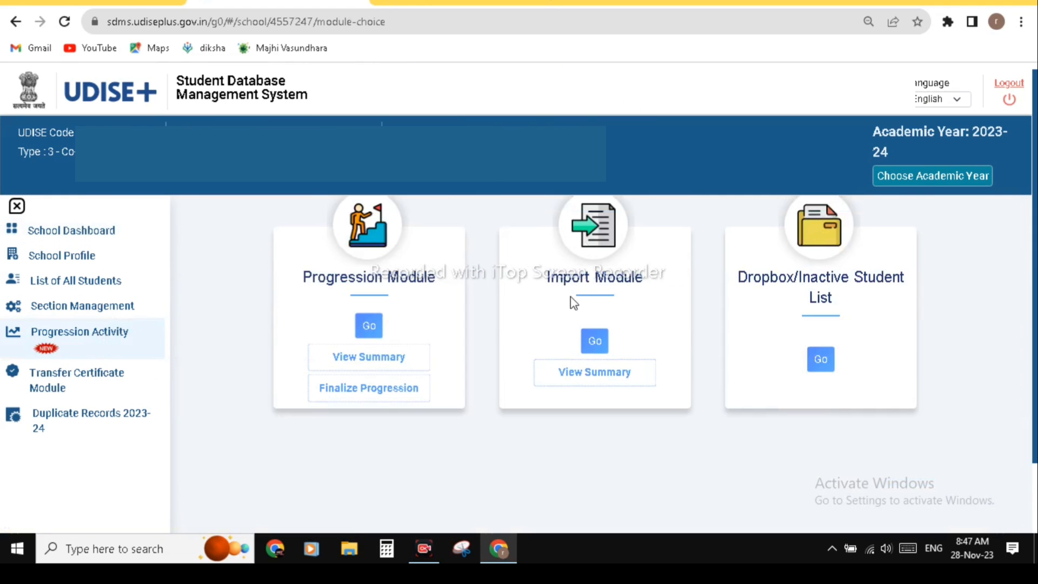
pyautogui.click(600, 340)
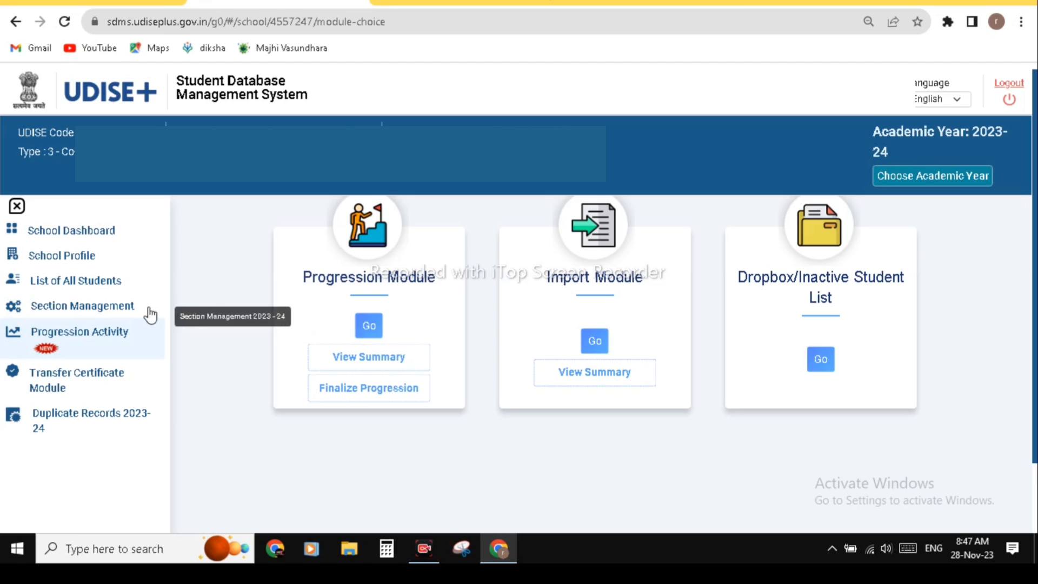
# Step: Open the list of all students for 2023-24 and examine each student's entry status and Aadhaar verification status
pyautogui.click(88, 286)
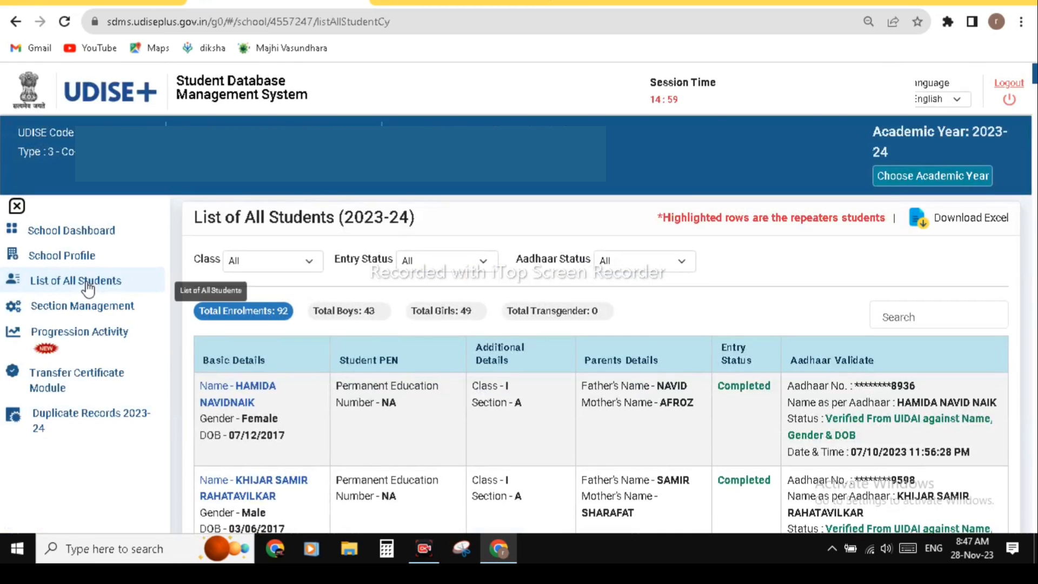
pyautogui.scroll(-2, 632, 321)
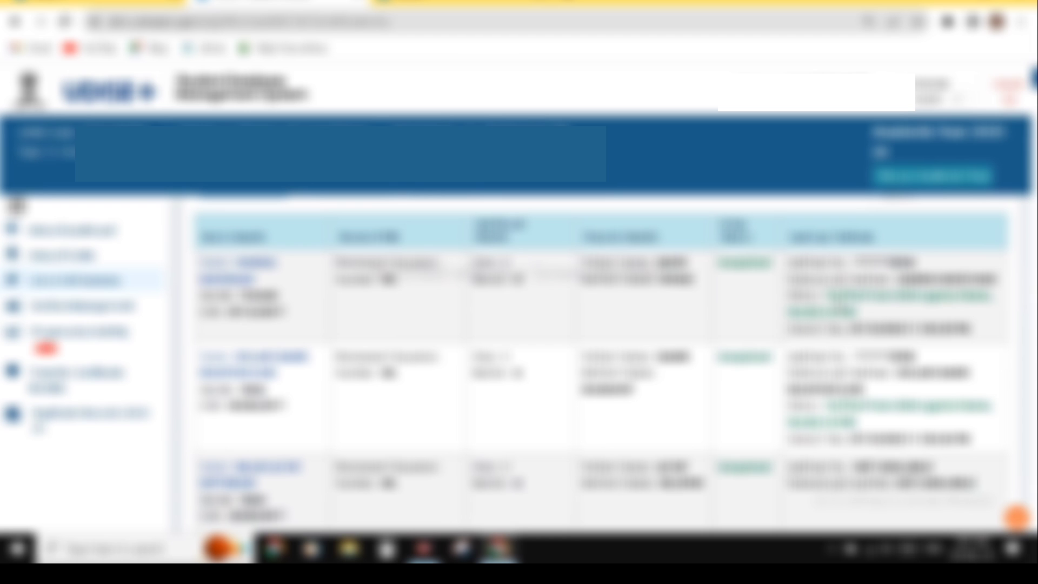
pyautogui.scroll(-2, 875, 323)
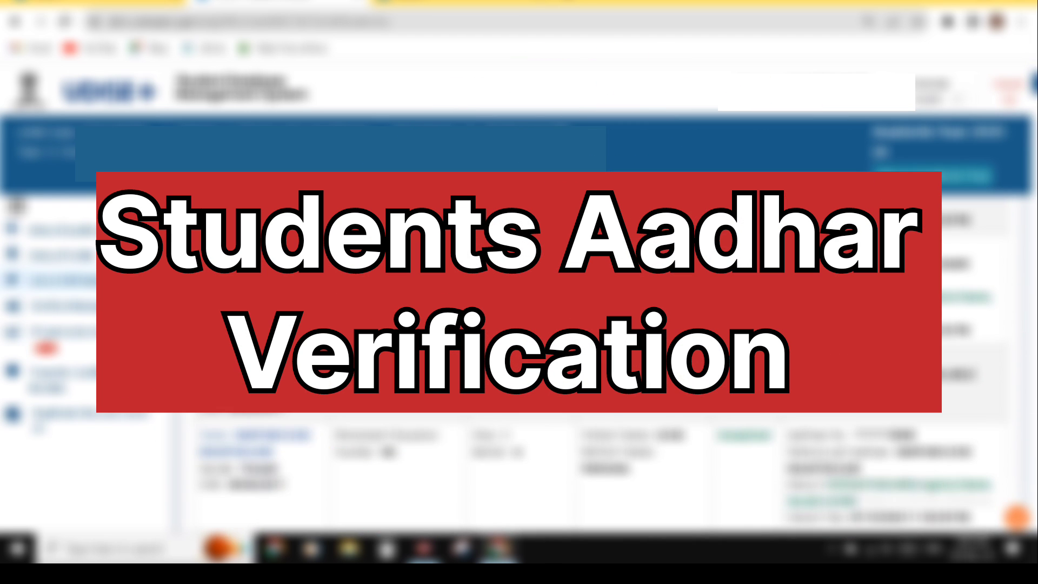
pyautogui.scroll(-7, 876, 321)
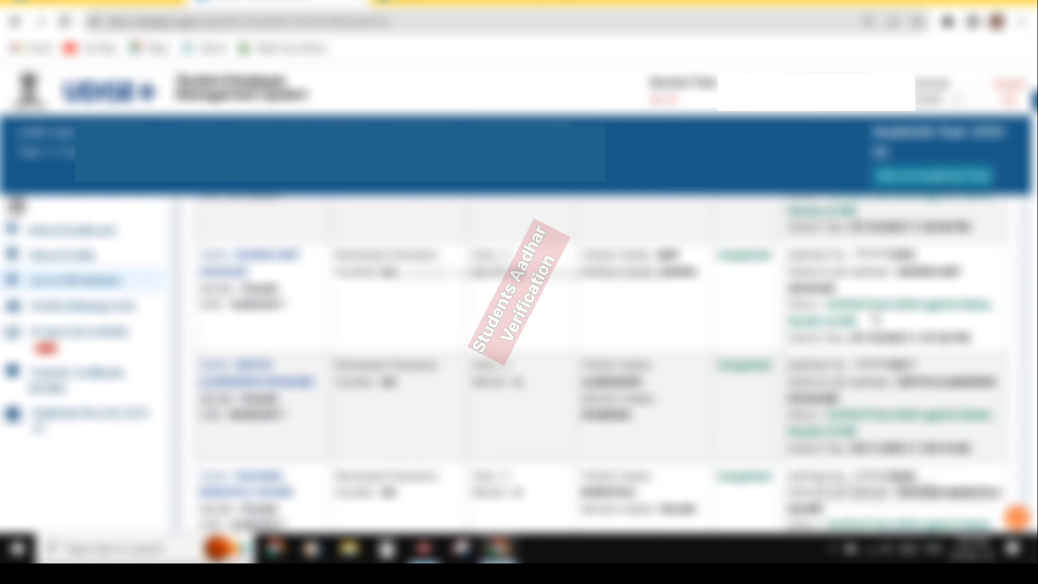